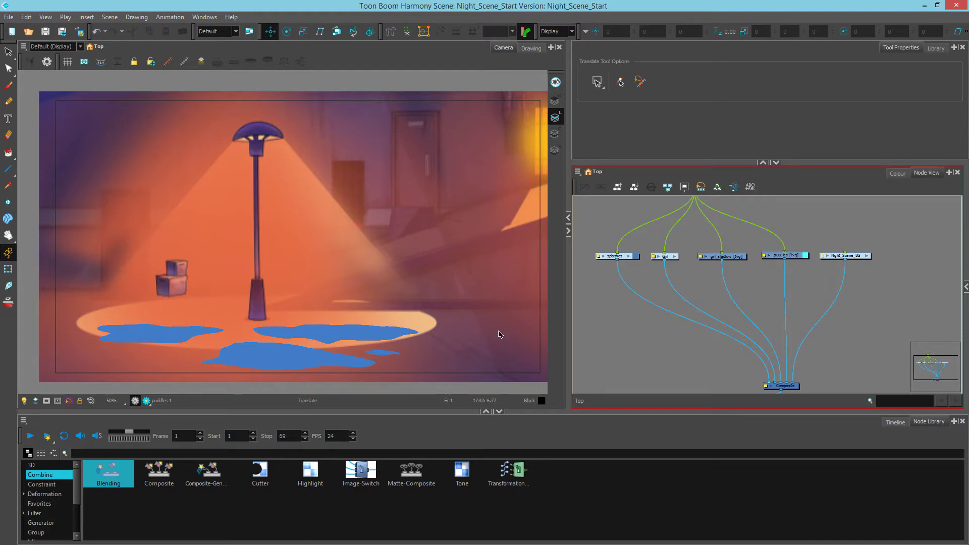
Zoom onto Night_Scene_BG, enter the group, and frame its whole node network
{"action": "scroll", "coordinate": [868, 268], "scroll_direction": "up", "scroll_amount": 4}
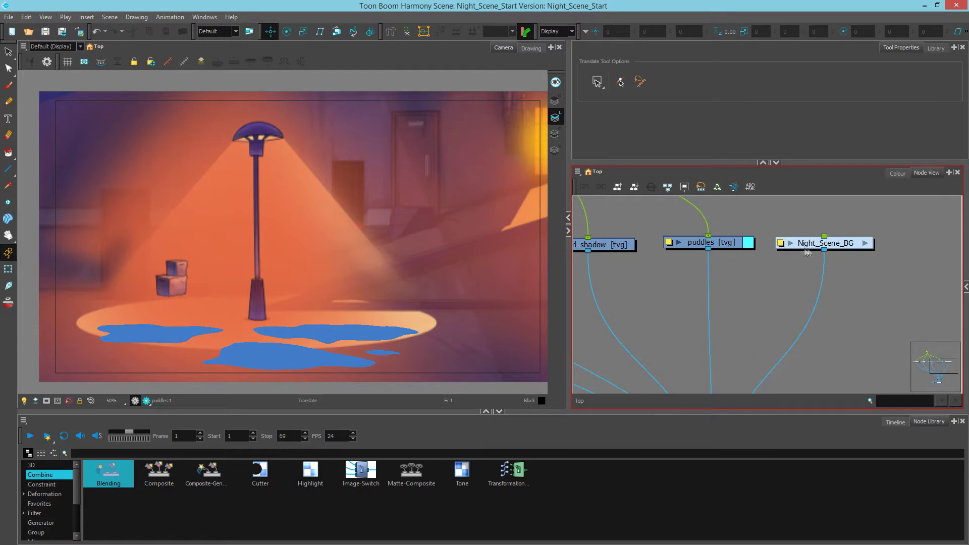
{"action": "left_click", "coordinate": [865, 245]}
{"action": "scroll", "coordinate": [859, 293], "scroll_direction": "down", "scroll_amount": 5}
{"action": "left_click_drag", "start_coordinate": [782, 294], "coordinate": [768, 299]}
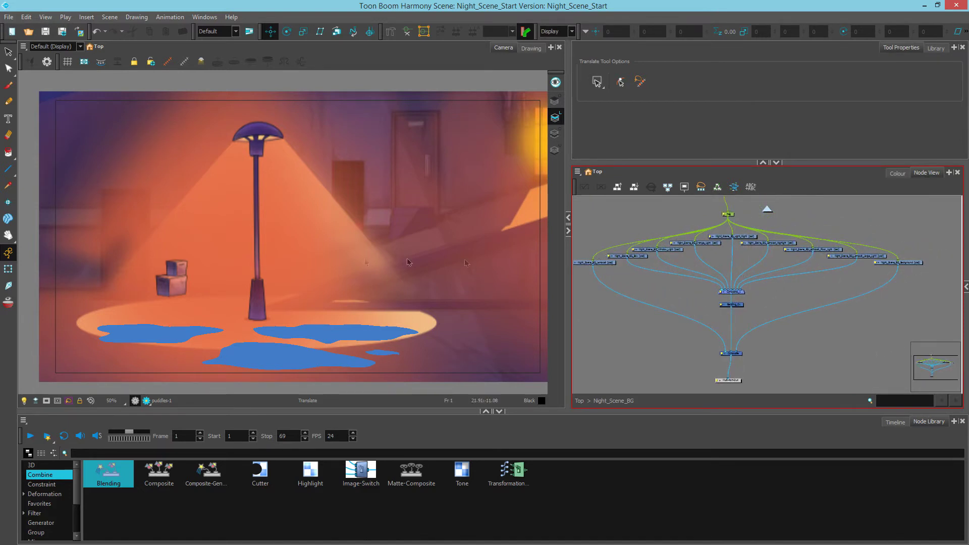
Turn on Render Preview and pull Blending_OL out of the chain near Composite_1
{"action": "left_click", "coordinate": [146, 401]}
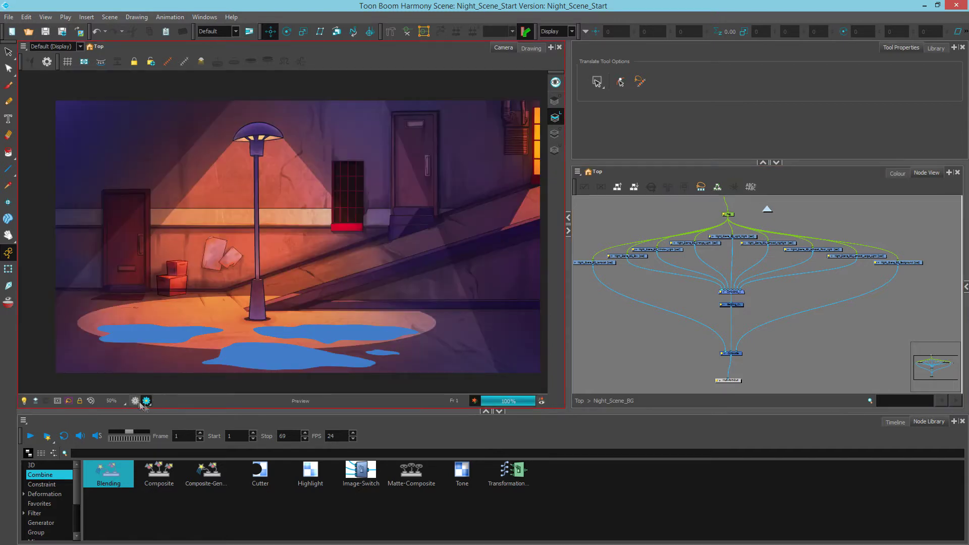
{"action": "key", "text": "2"}
{"action": "key", "text": "2"}
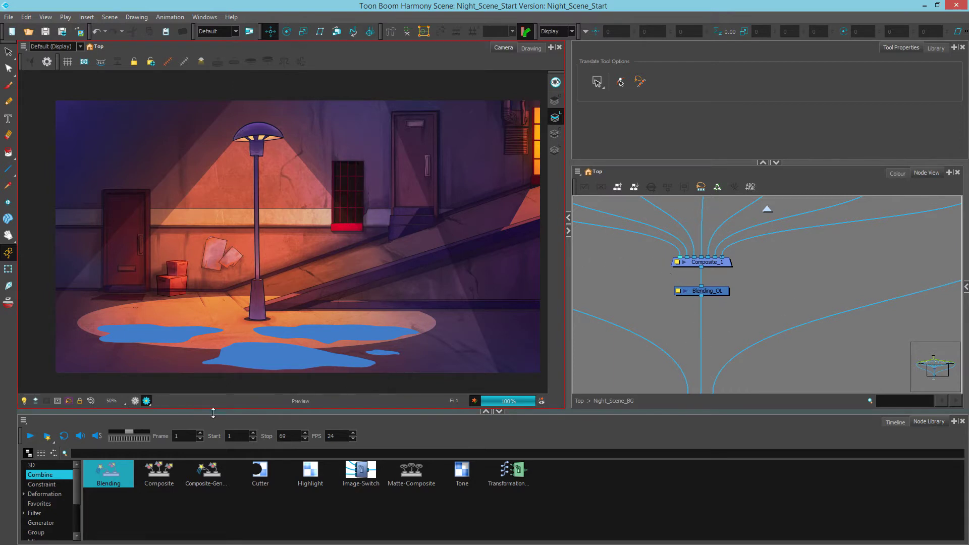
{"action": "left_click", "coordinate": [703, 297]}
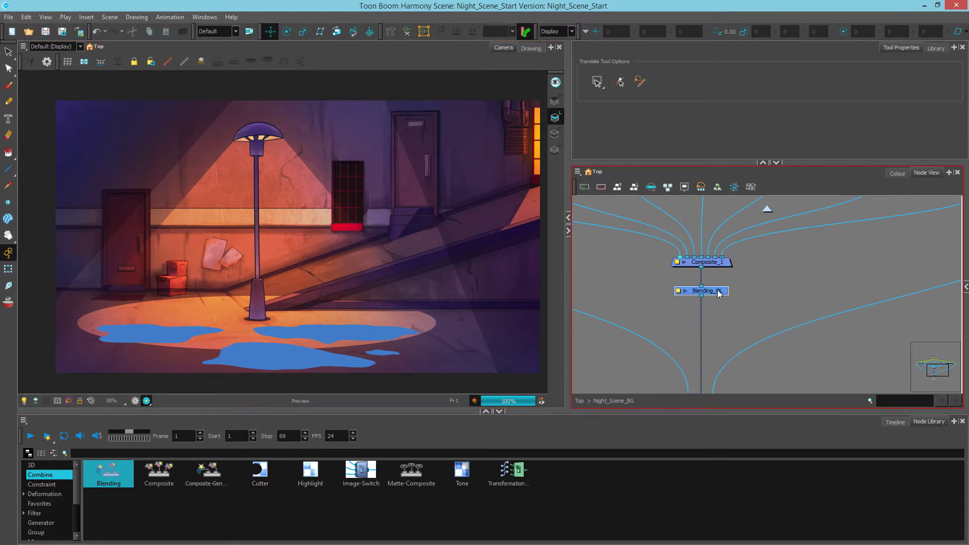
{"action": "left_click_drag", "start_coordinate": [703, 297], "coordinate": [674, 297]}
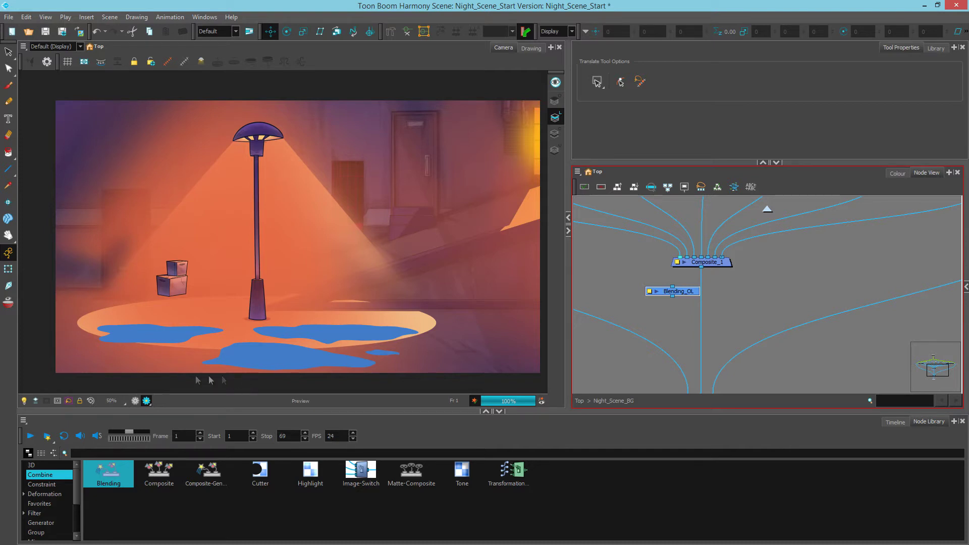
Leave the preview and reconnect Blending_OL onto the cable beneath Composite_1
{"action": "left_click", "coordinate": [136, 401]}
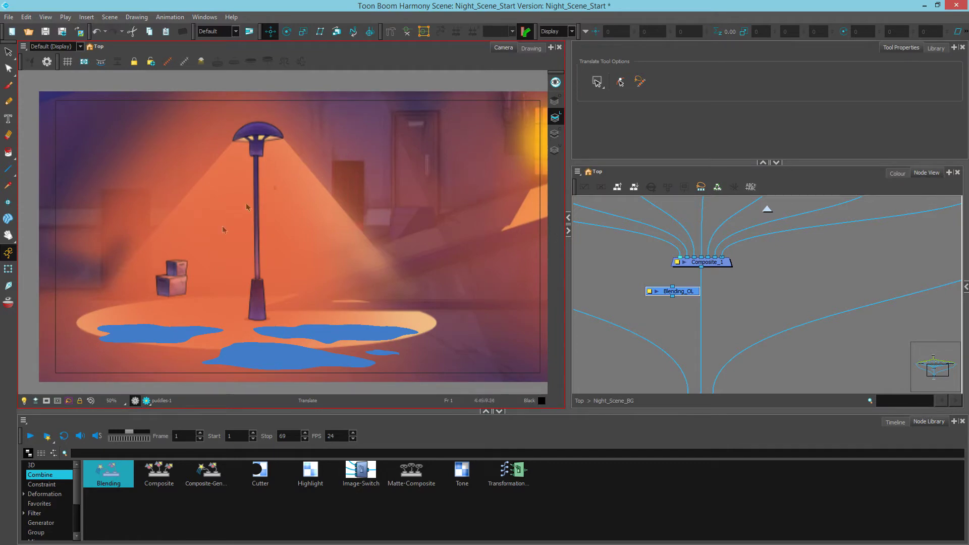
{"action": "left_click_drag", "start_coordinate": [687, 302], "coordinate": [674, 341]}
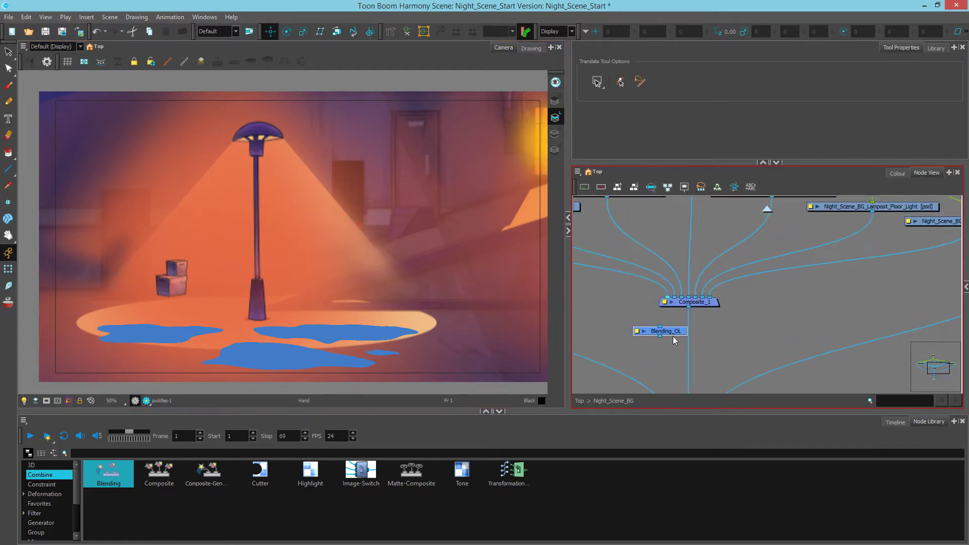
{"action": "left_click_drag", "start_coordinate": [701, 309], "coordinate": [757, 351]}
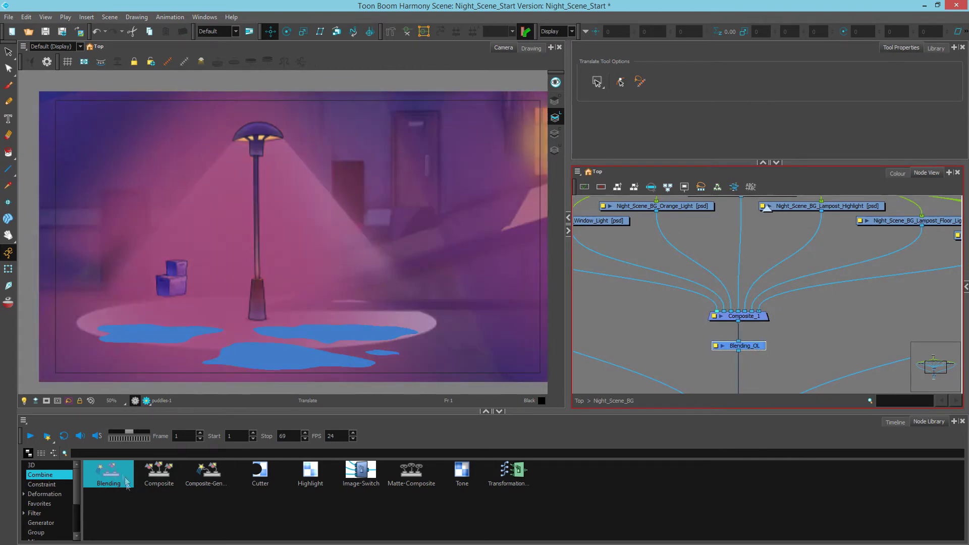
Test Screen as Blending_OL's blend mode with a rendered preview, then restore Overlay and close
{"action": "left_click", "coordinate": [716, 346]}
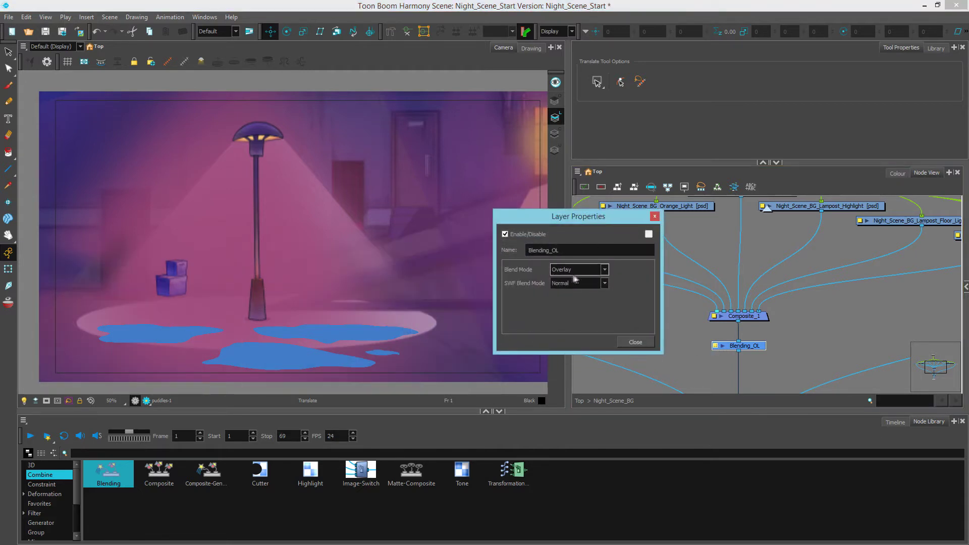
{"action": "left_click", "coordinate": [581, 270]}
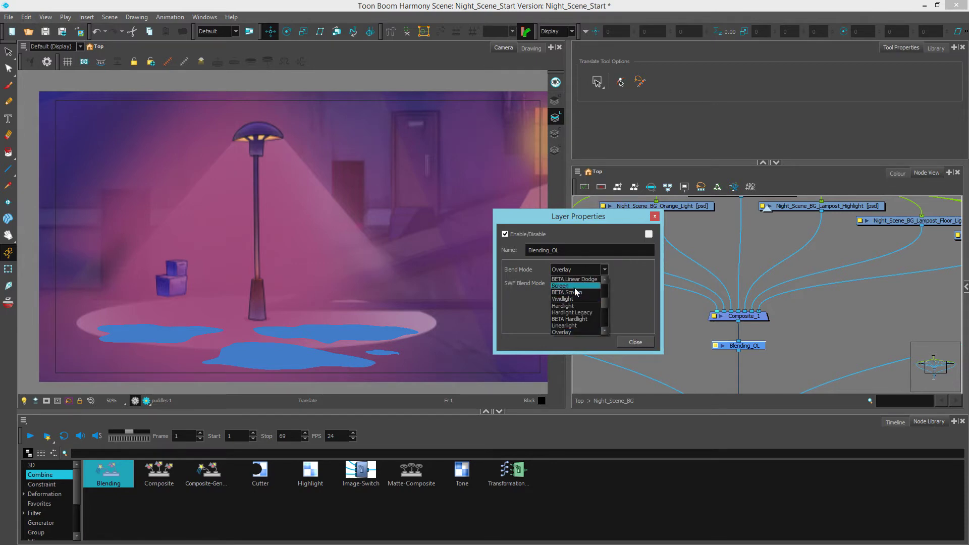
{"action": "left_click", "coordinate": [570, 286]}
{"action": "left_click", "coordinate": [146, 400]}
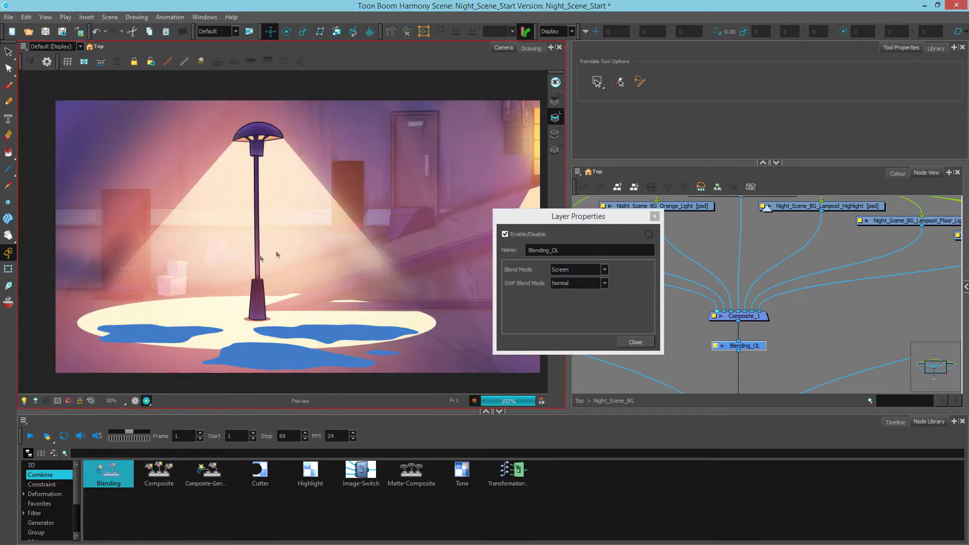
{"action": "left_click", "coordinate": [581, 274]}
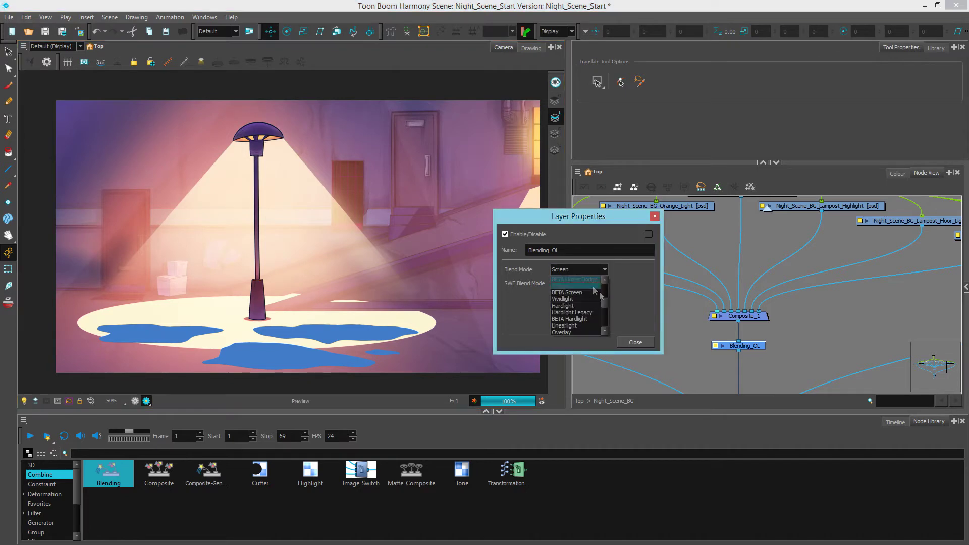
{"action": "left_click", "coordinate": [568, 332]}
{"action": "left_click", "coordinate": [636, 343]}
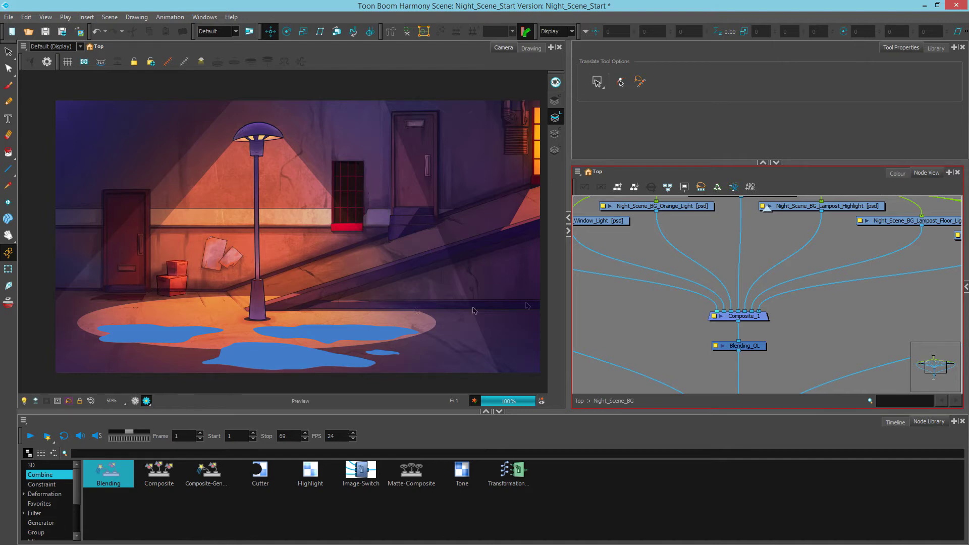
{"action": "scroll", "coordinate": [620, 238], "scroll_direction": "left", "scroll_amount": 5}
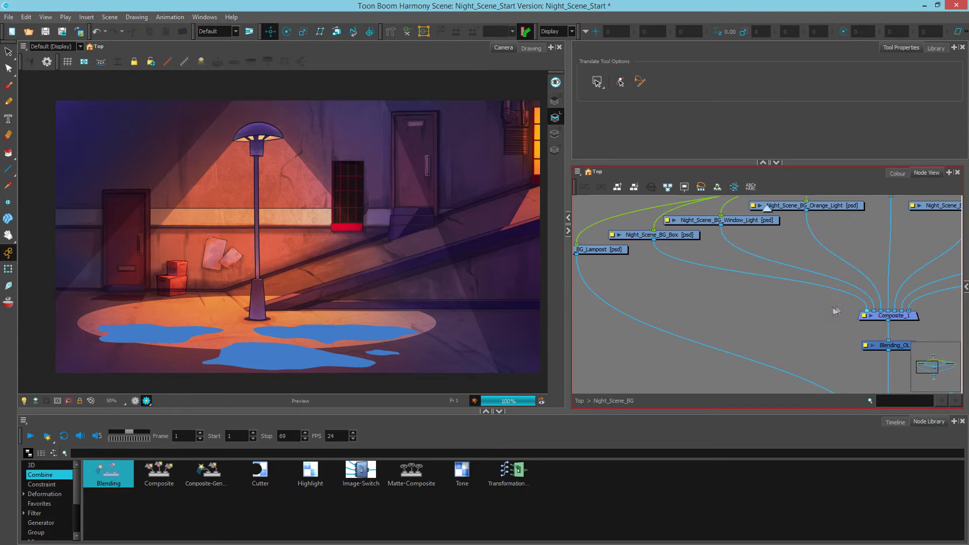
Wire Night_Scene_BG_Box directly into the lower Composite, bypassing Composite_1
{"action": "left_click_drag", "start_coordinate": [897, 328], "coordinate": [822, 283]}
{"action": "scroll", "coordinate": [841, 306], "scroll_direction": "down", "scroll_amount": 3}
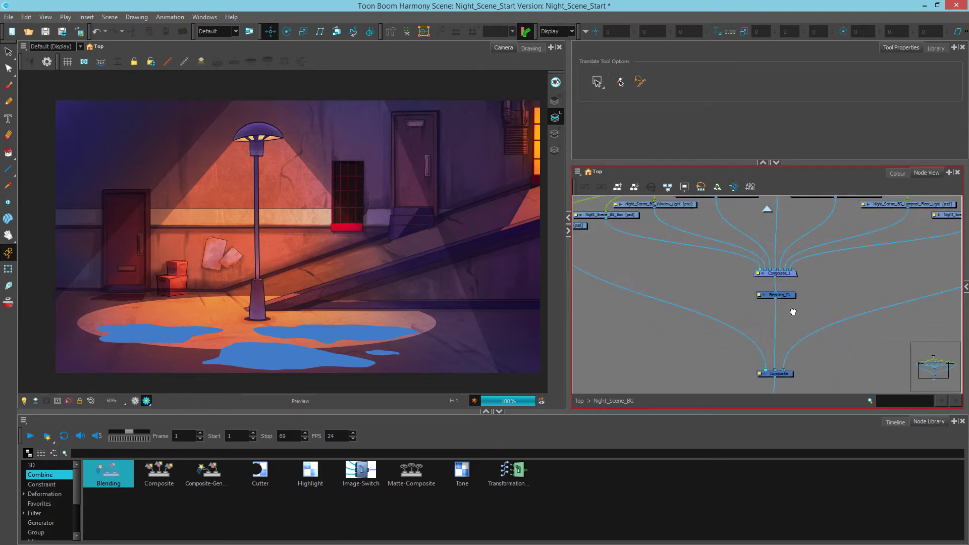
{"action": "left_click_drag", "start_coordinate": [761, 274], "coordinate": [772, 374]}
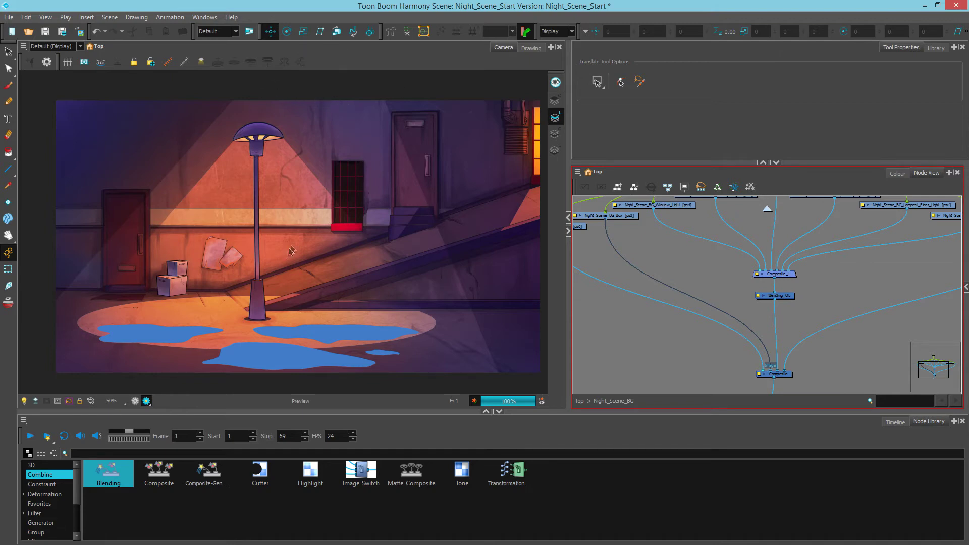
Turn off Render Preview and return to the Top-level network
{"action": "left_click", "coordinate": [135, 401]}
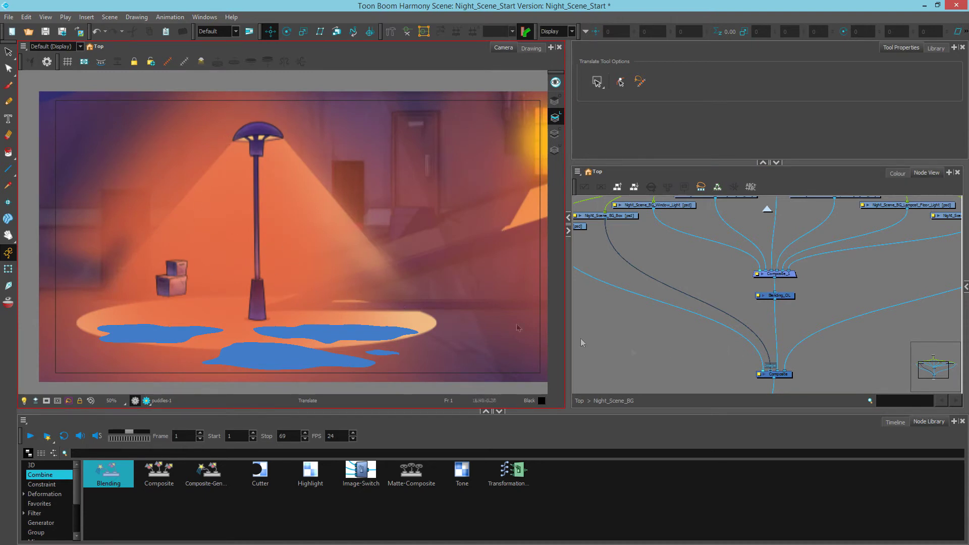
{"action": "left_click", "coordinate": [580, 401]}
{"action": "scroll", "coordinate": [796, 275], "scroll_direction": "down", "scroll_amount": 6}
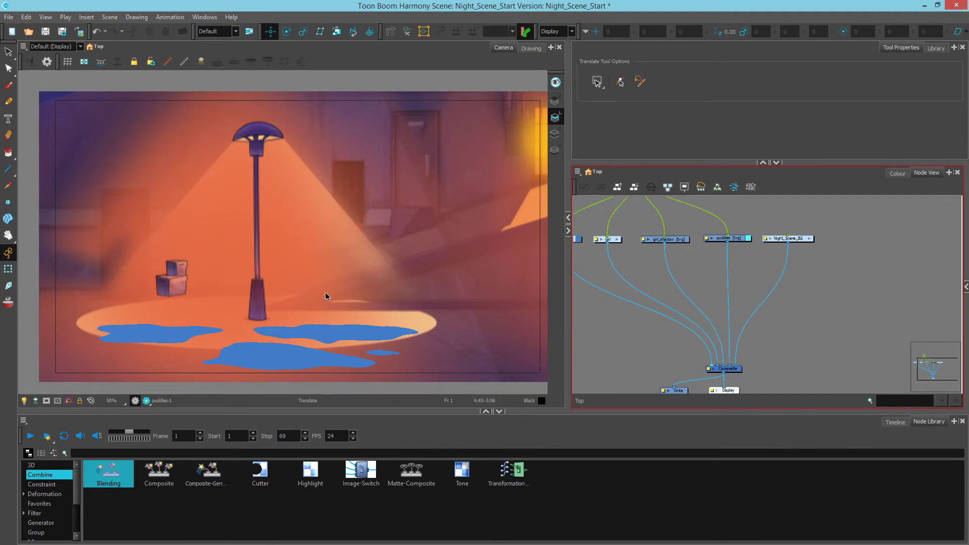
Search the library for 'rend' and add a Render Preview node under Night_Scene_BG
{"action": "left_click", "coordinate": [90, 453]}
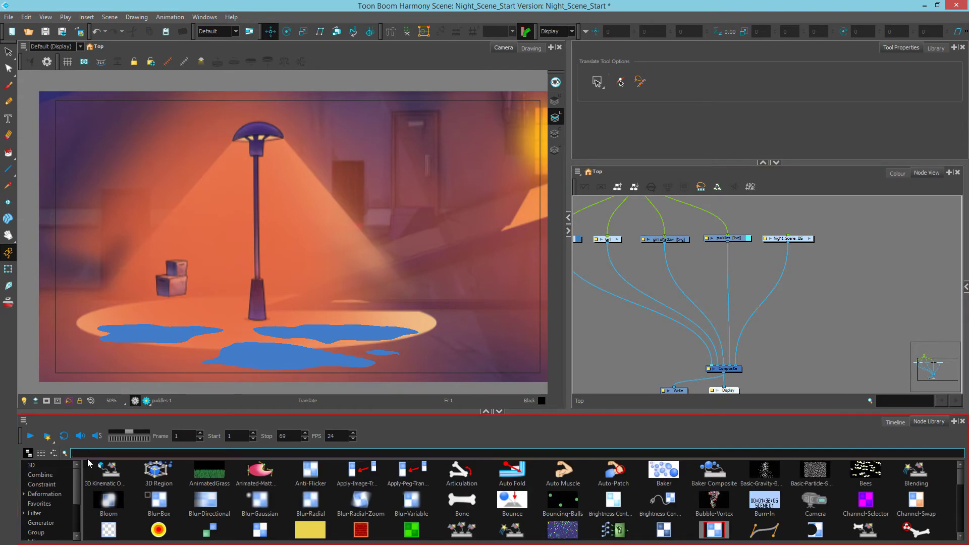
{"action": "type", "text": "render"}
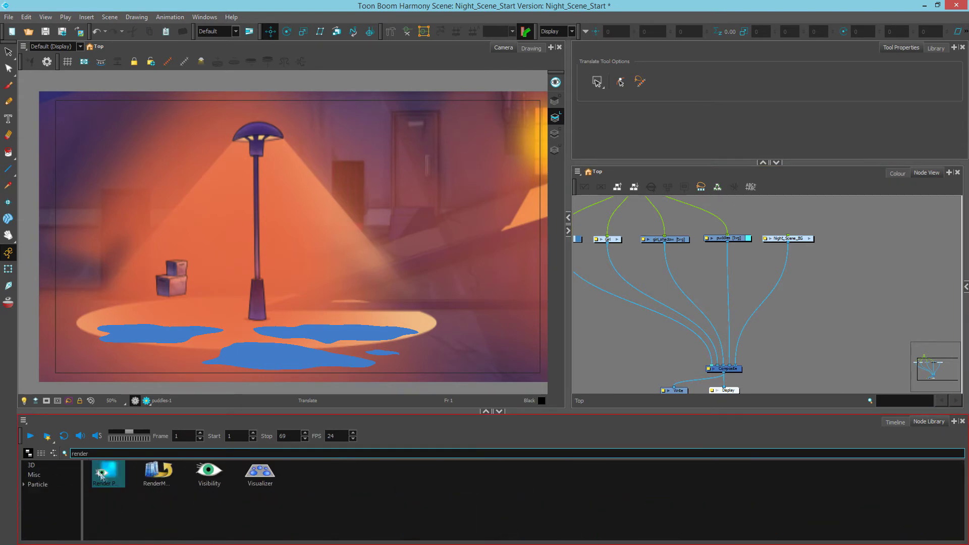
{"action": "left_click", "coordinate": [102, 481]}
{"action": "left_click_drag", "start_coordinate": [102, 482], "coordinate": [765, 275]}
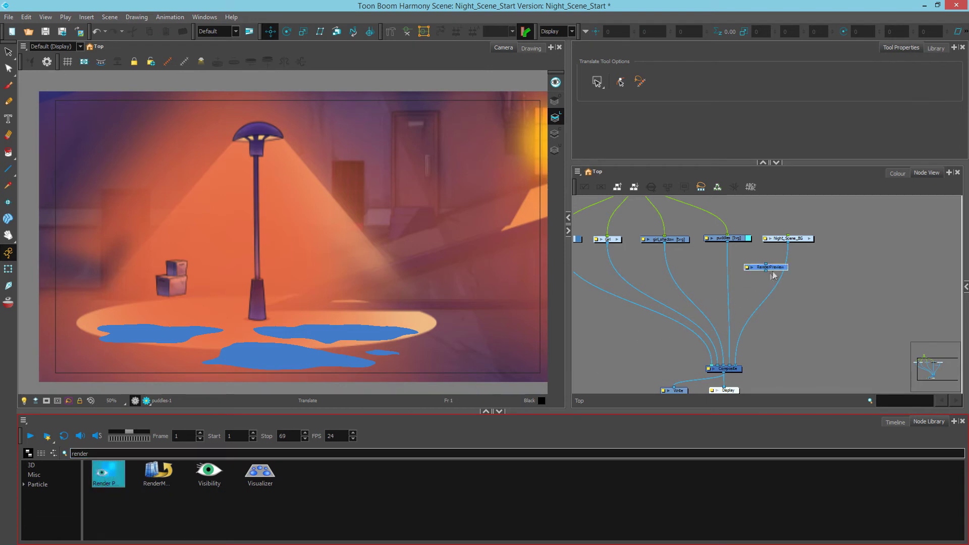
{"action": "scroll", "coordinate": [767, 272], "scroll_direction": "up", "scroll_amount": 3}
Open the RenderPreview node's Layer Properties and position the window over the network
{"action": "left_click", "coordinate": [808, 270]}
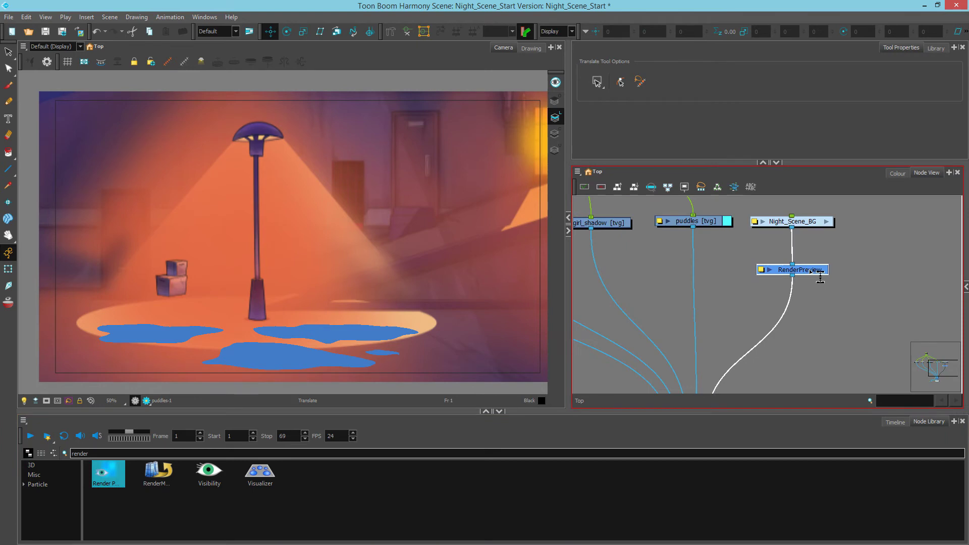
{"action": "left_click", "coordinate": [820, 277]}
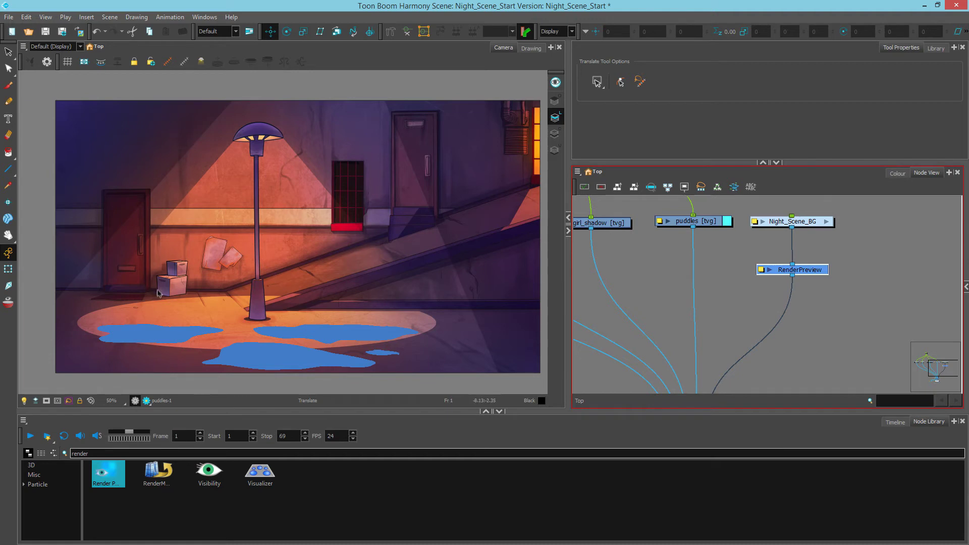
{"action": "left_click", "coordinate": [762, 271]}
{"action": "left_click_drag", "start_coordinate": [572, 222], "coordinate": [675, 156]}
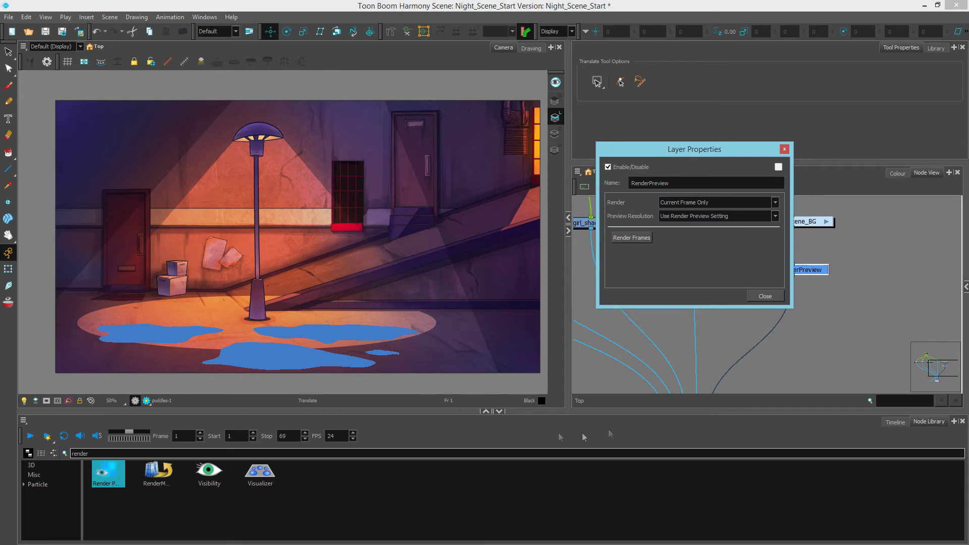
Show the Timeline and scrub the playhead through to frame 54
{"action": "left_click", "coordinate": [896, 422]}
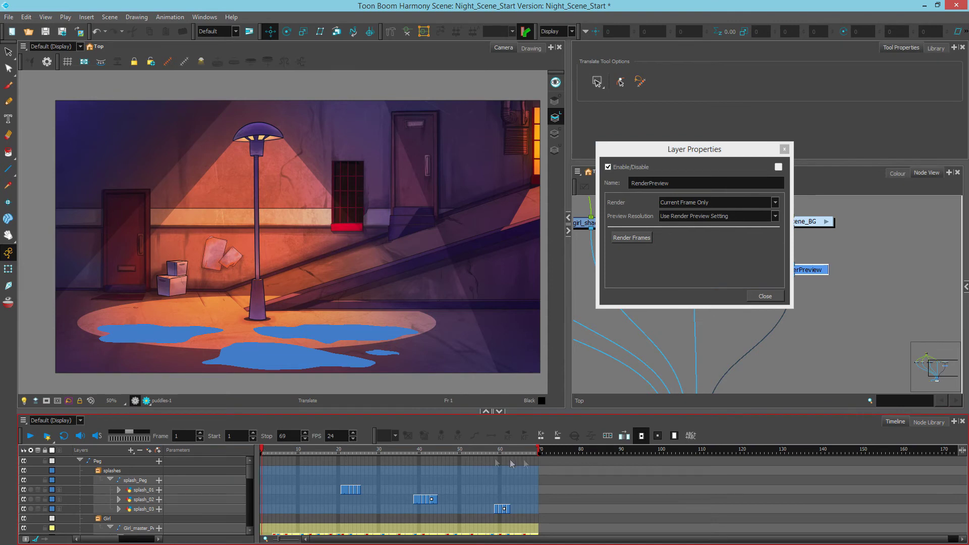
{"action": "left_click_drag", "start_coordinate": [288, 451], "coordinate": [391, 451]}
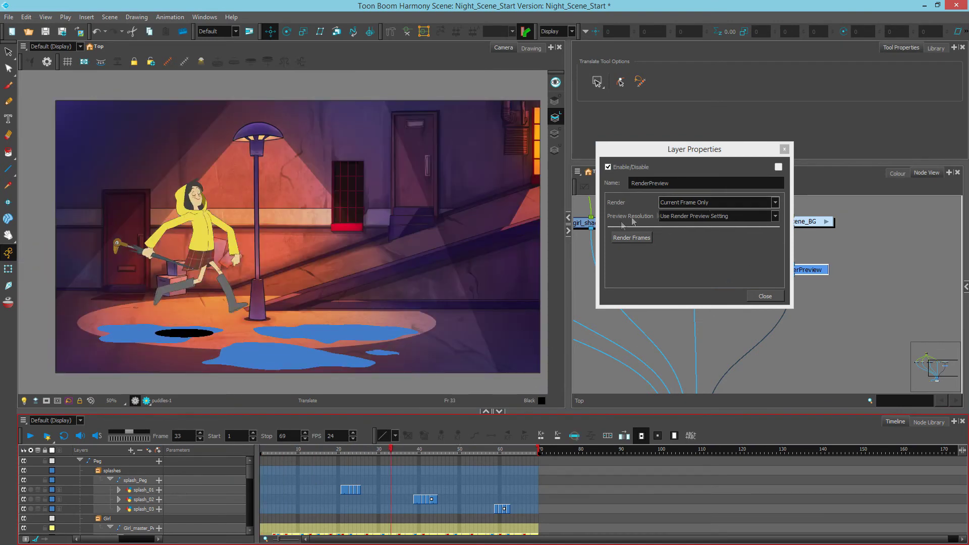
{"action": "left_click", "coordinate": [476, 451]}
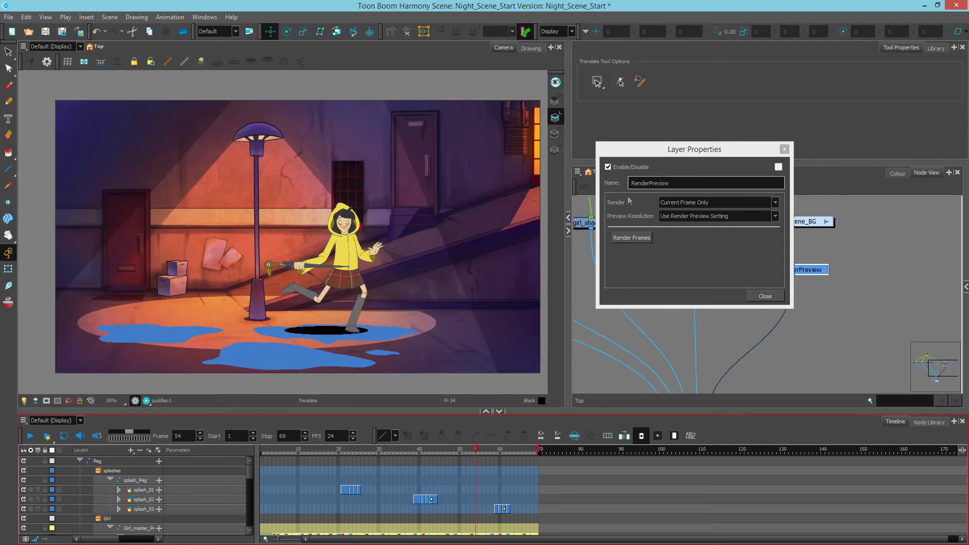
Keep Render at Current Frame Only, return to frame 1, and close the properties
{"action": "left_click", "coordinate": [704, 202]}
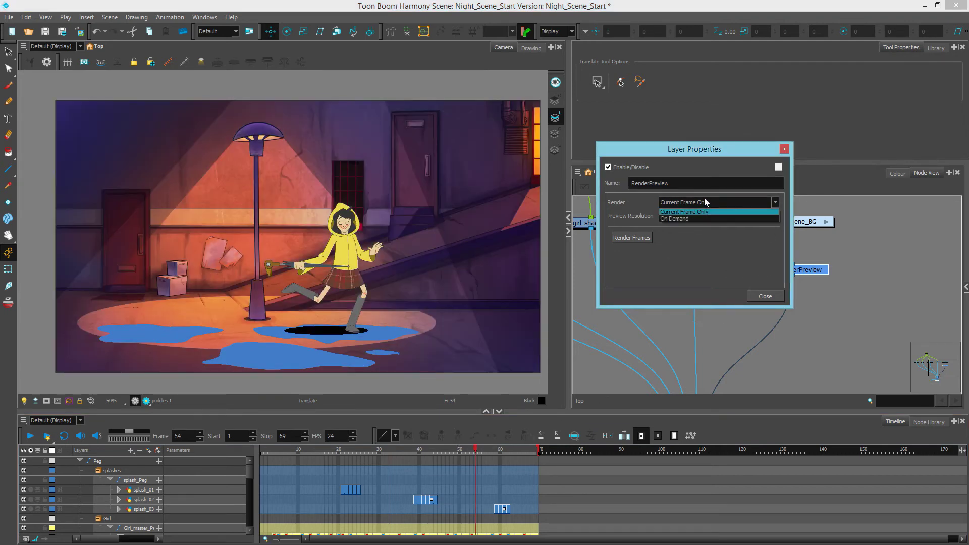
{"action": "left_click", "coordinate": [639, 206]}
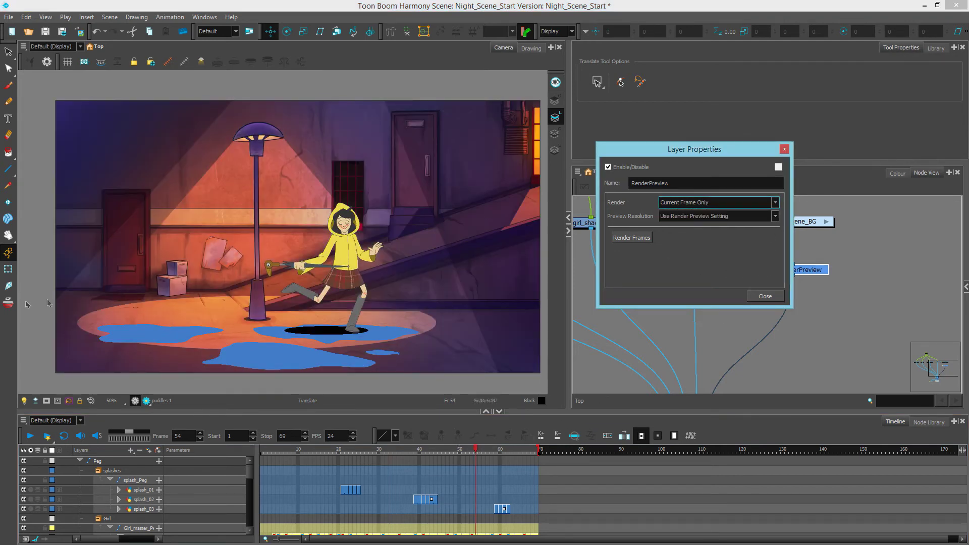
{"action": "left_click", "coordinate": [263, 452]}
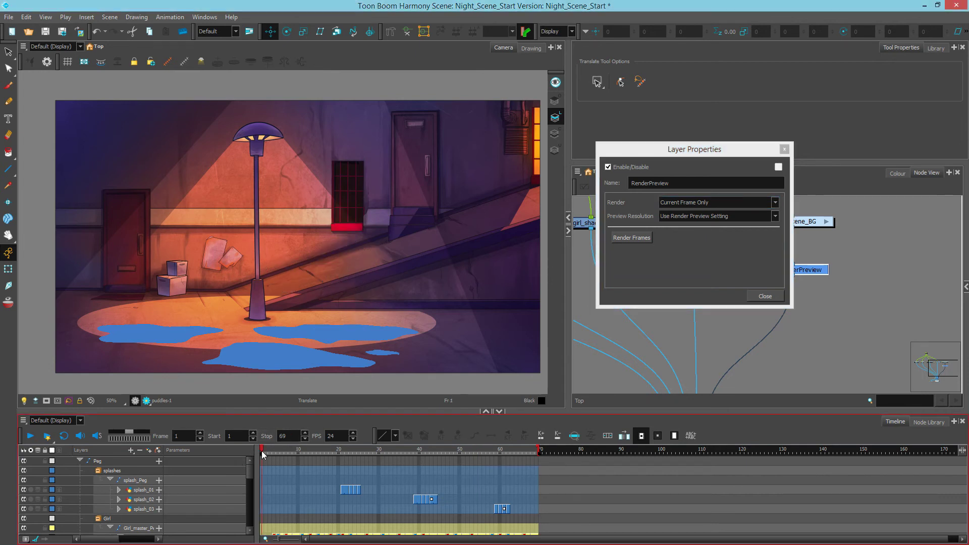
{"action": "left_click", "coordinate": [766, 295]}
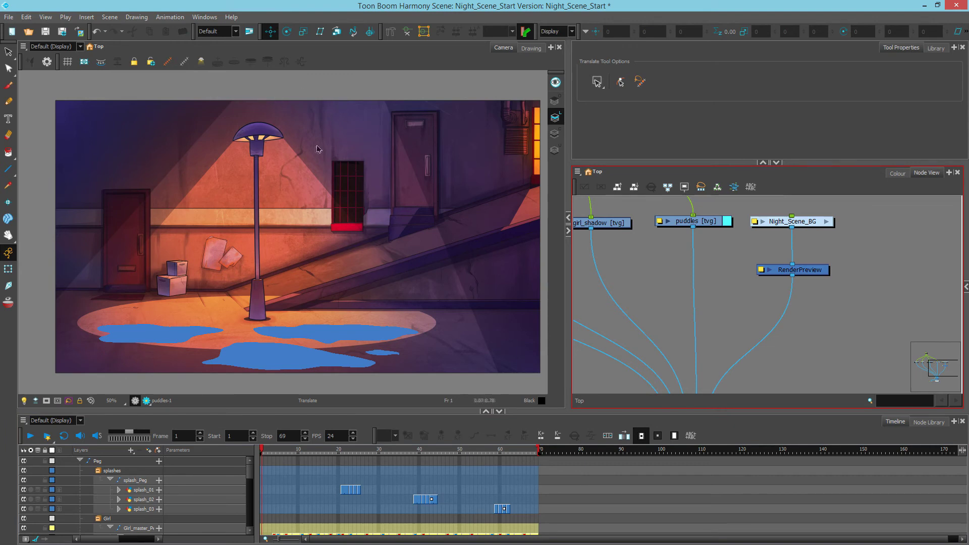
Enter Night_Scene_BG and disable the Night_Scene_BG_Lampost_Floor_Light layer
{"action": "left_click", "coordinate": [827, 222]}
{"action": "left_click_drag", "start_coordinate": [839, 251], "coordinate": [820, 329]}
{"action": "left_click", "coordinate": [871, 284]}
{"action": "left_click", "coordinate": [8, 269]}
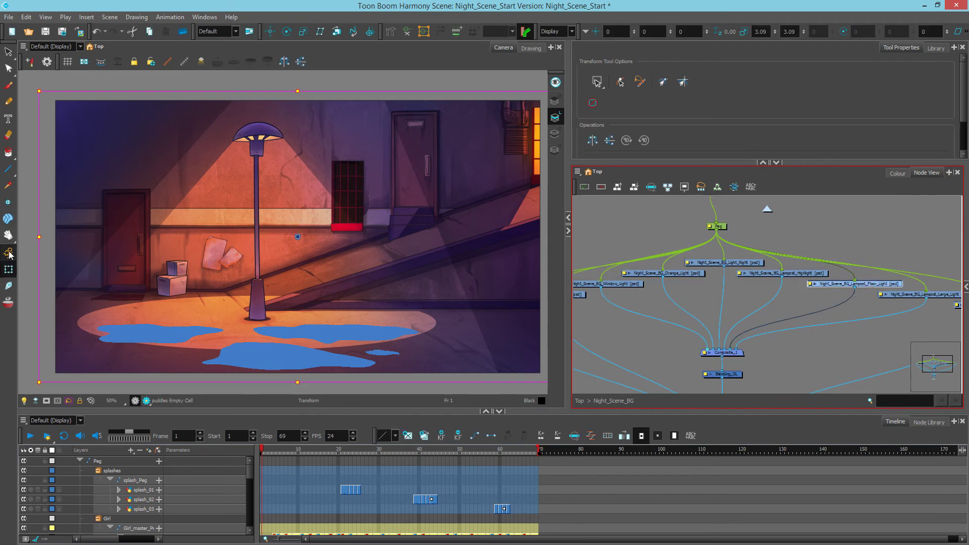
{"action": "key", "text": "d"}
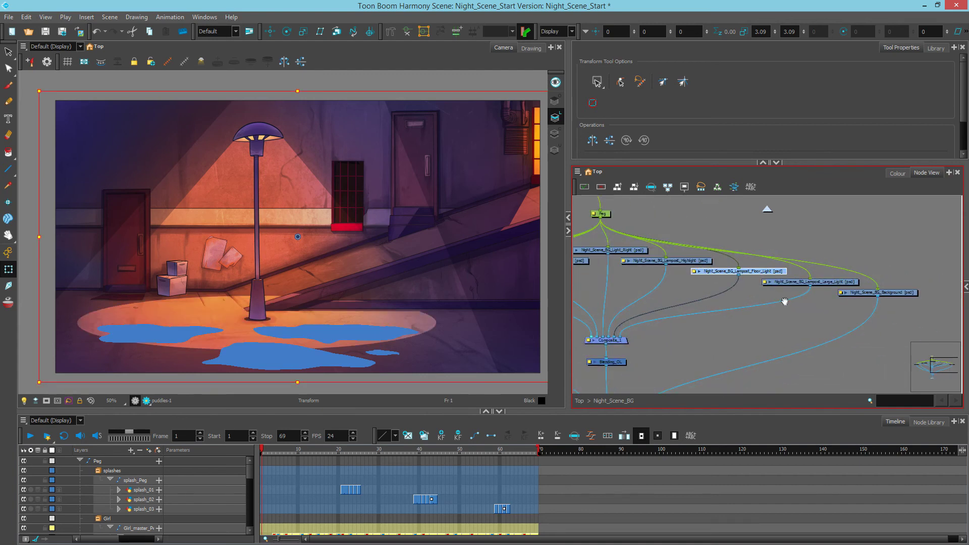
Toggle Night_Scene_BG_Lampost_Large_Light with D, leaving it disabled, and clear the selection
{"action": "left_click", "coordinate": [829, 288]}
{"action": "key", "text": "d"}
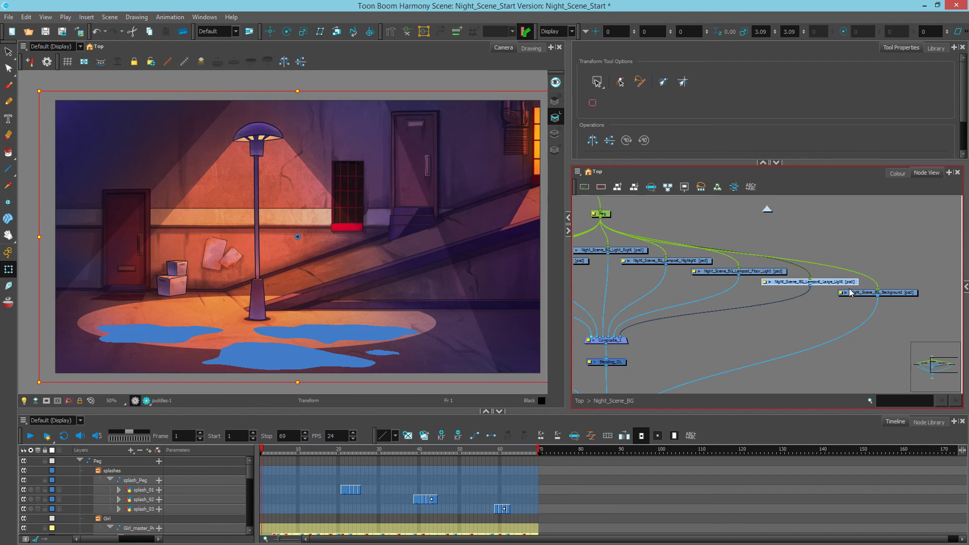
{"action": "key", "text": "d"}
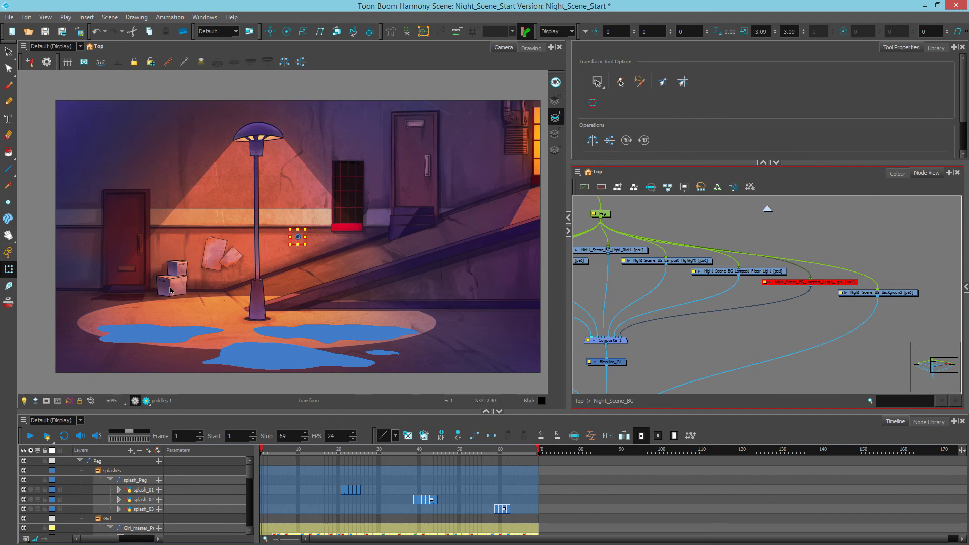
{"action": "left_click", "coordinate": [738, 322]}
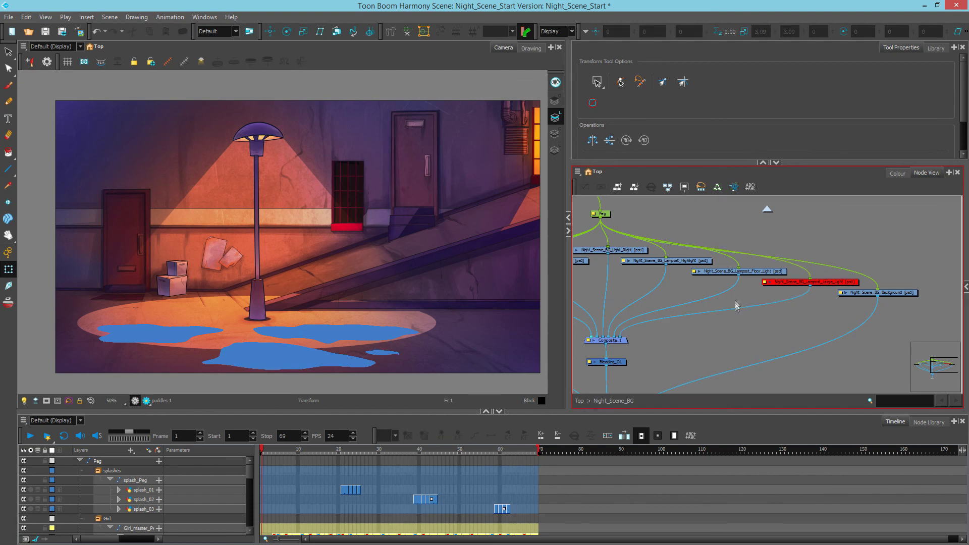